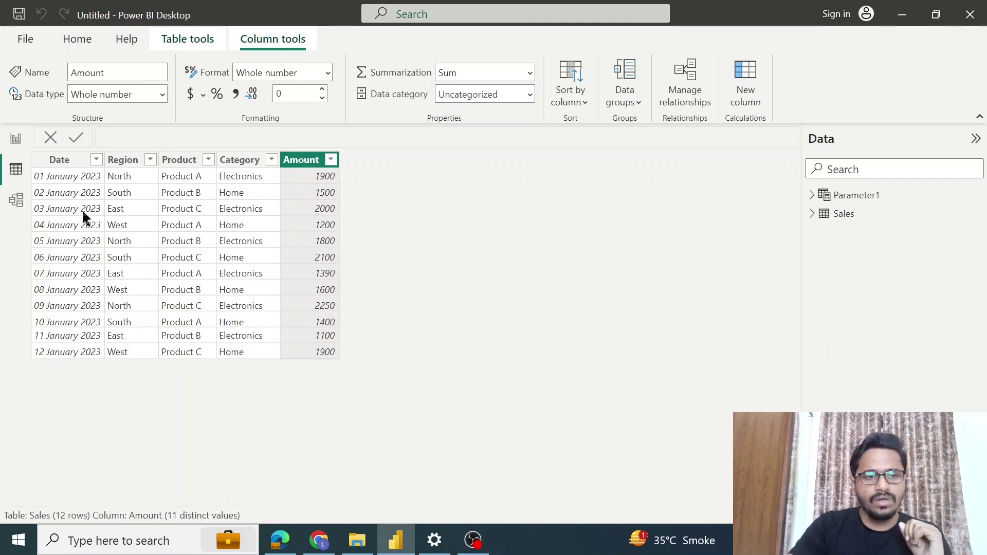
Inspect the properties of the Date, Region, Product, Category and Amount columns
left_click(64, 160)
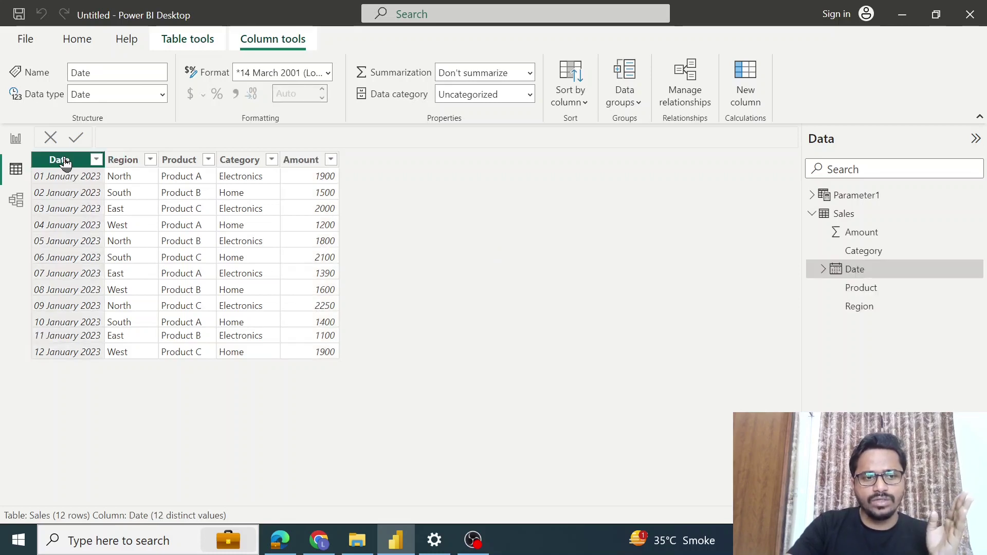
left_click(121, 161)
left_click(177, 160)
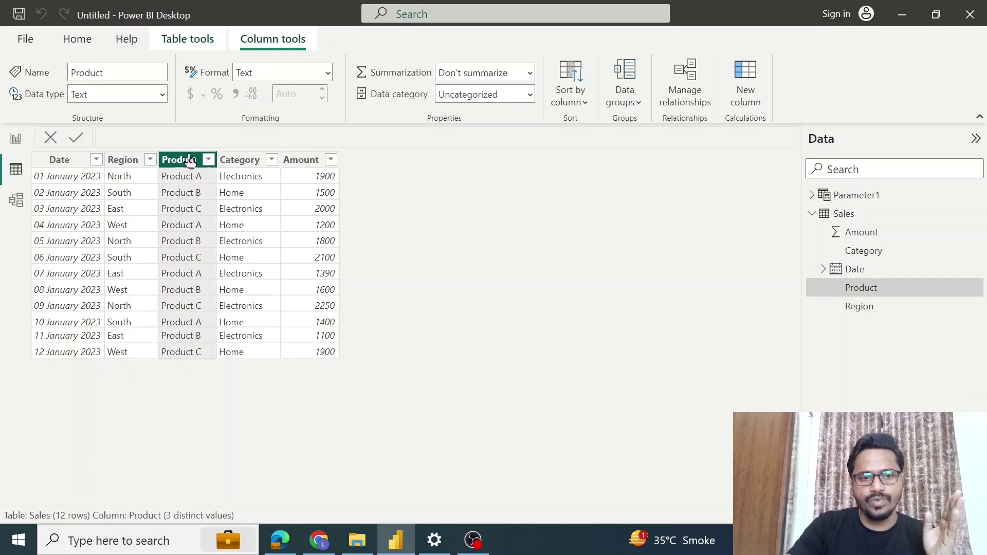
left_click(239, 160)
left_click(297, 161)
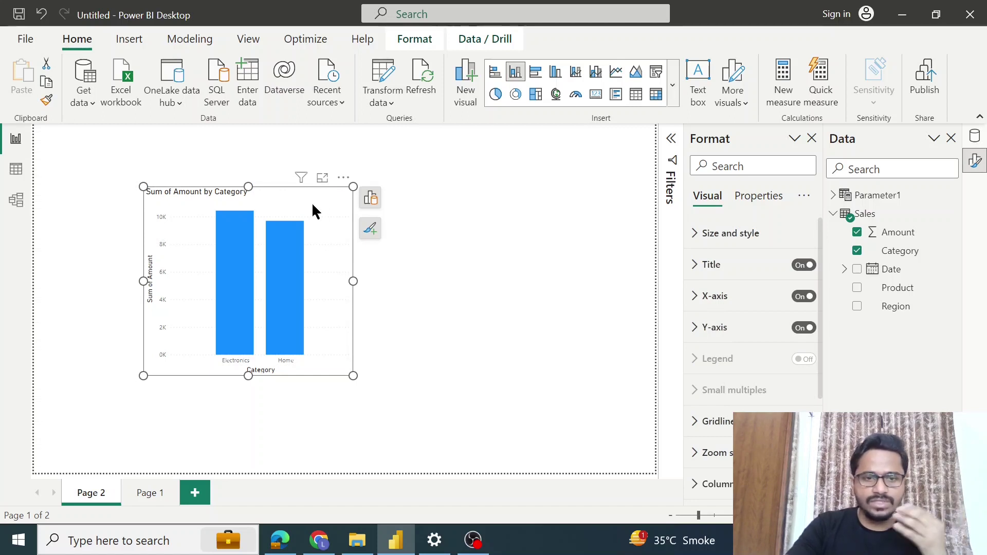
Replace Category with Sales > Region on the Page 2 column chart's X-axis
left_click(370, 198)
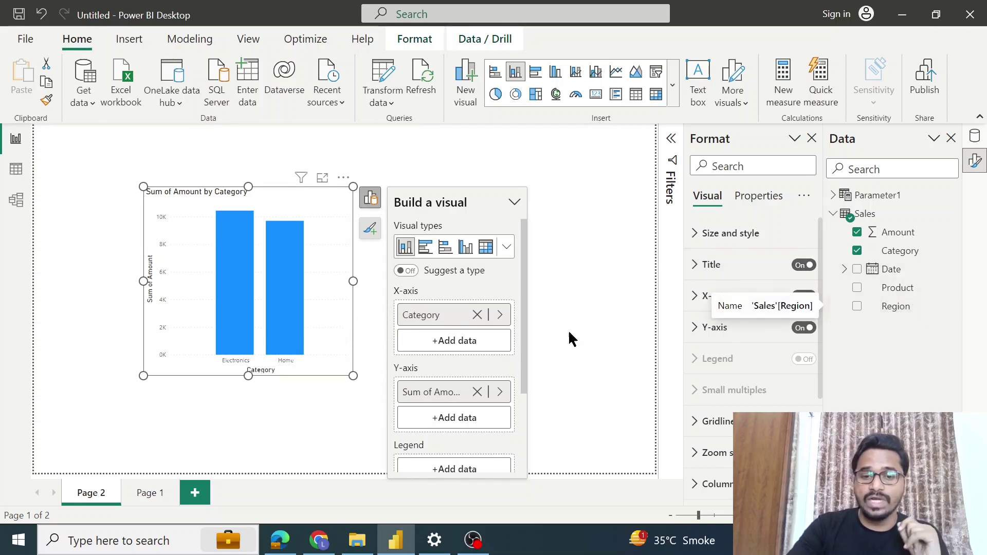
left_click(477, 315)
left_click(461, 322)
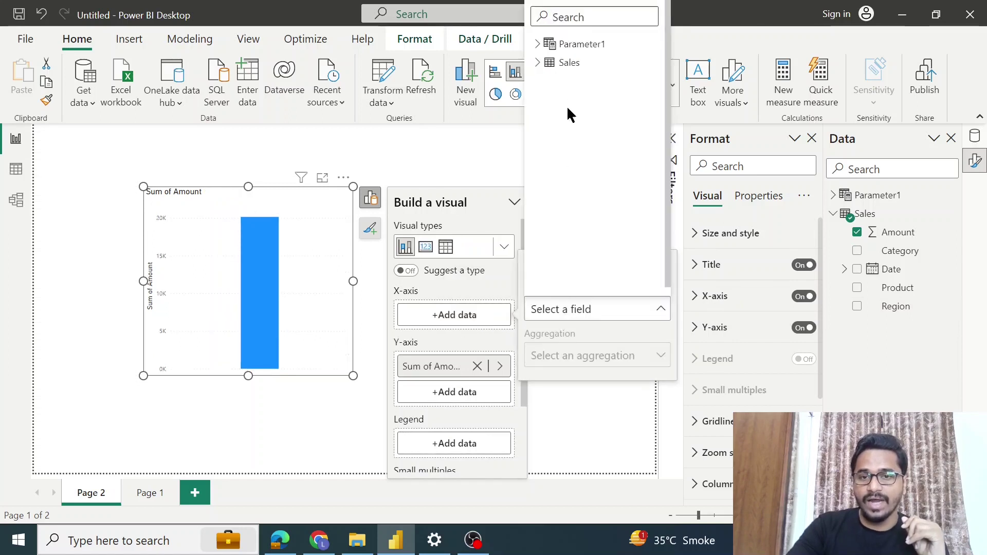
left_click(541, 63)
left_click(577, 156)
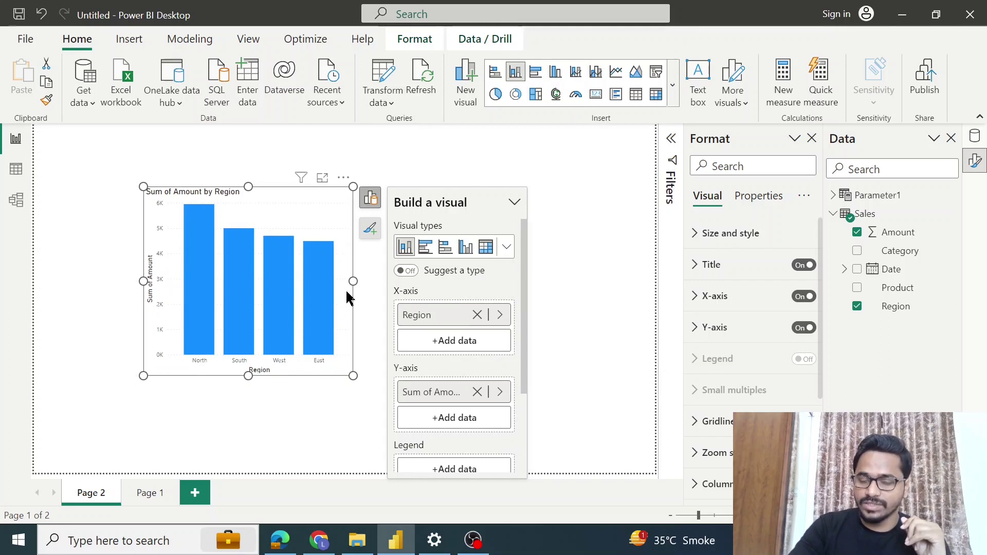
left_click(374, 297)
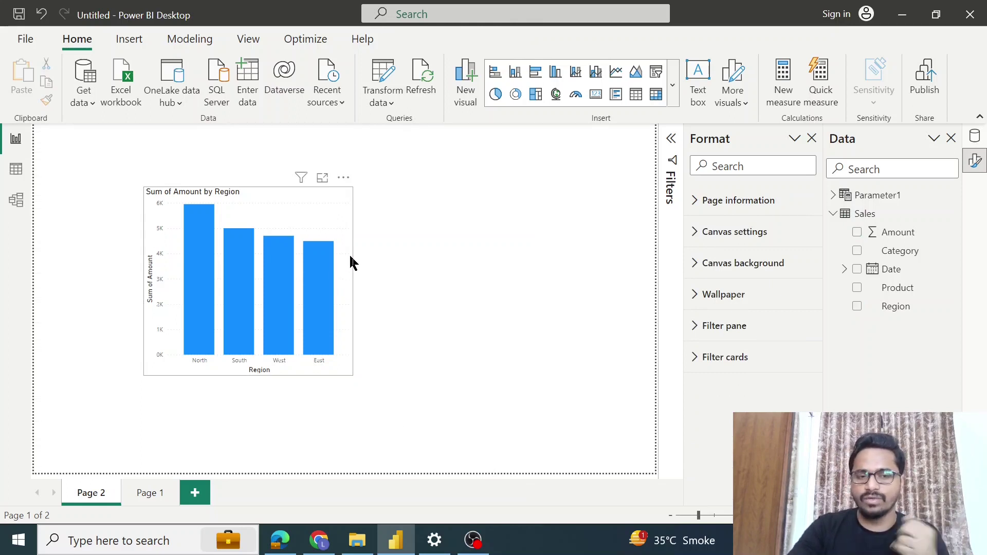
Swap the column chart's X-axis from Region back to Sales > Category
left_click(322, 233)
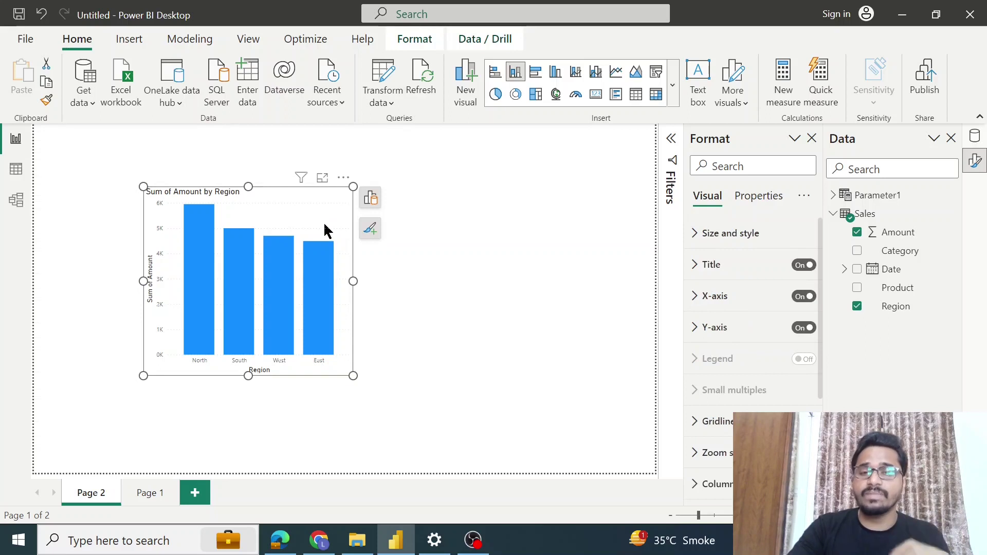
left_click(370, 199)
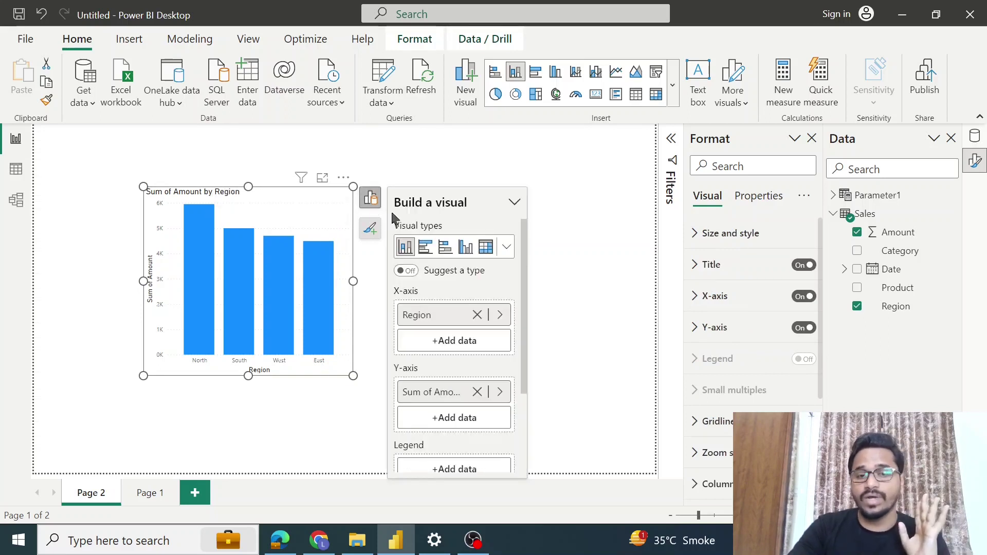
left_click(477, 316)
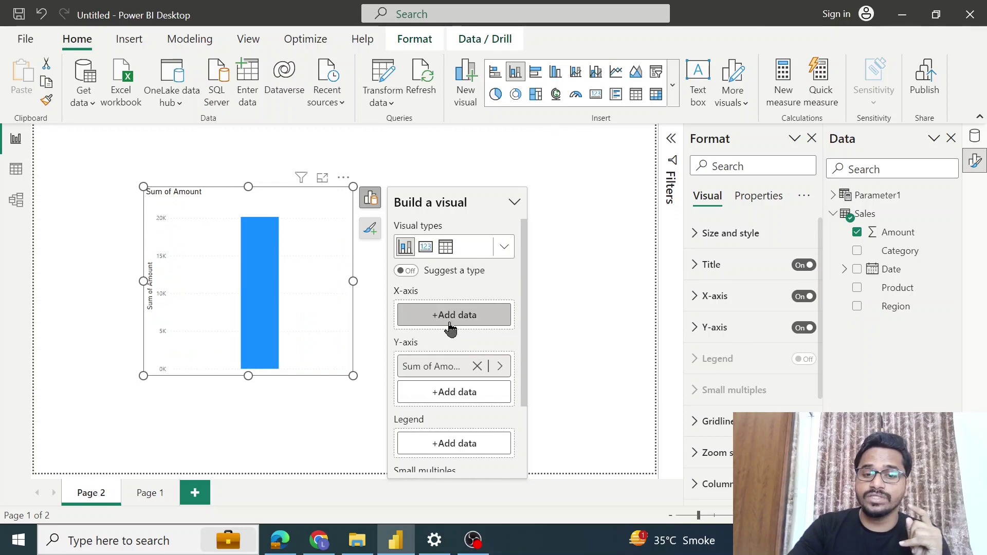
left_click(457, 331)
left_click(537, 62)
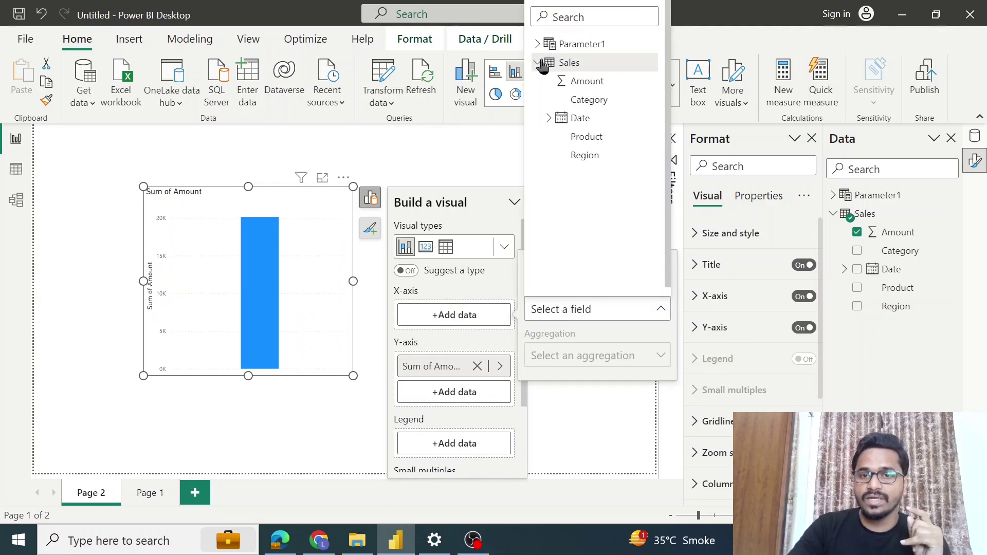
left_click(570, 99)
left_click(585, 228)
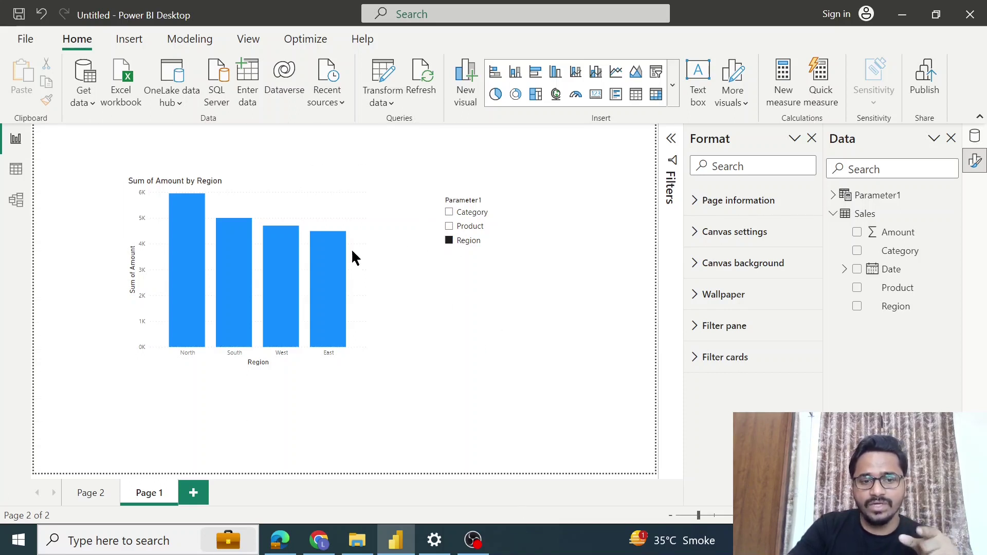
Cycle the Parameter1 slicer through Product, Category and Region, ending on Product
mouse_move(243, 271)
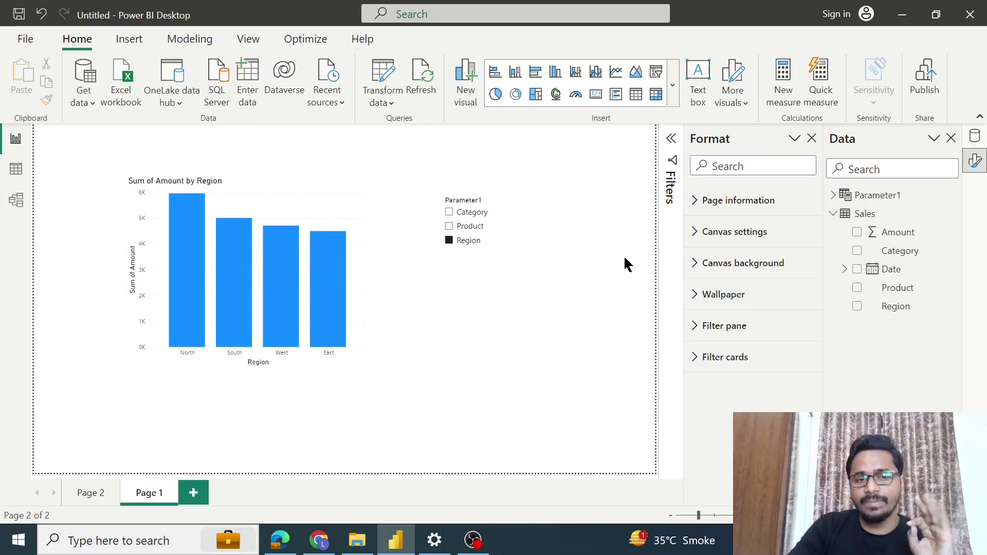
left_click(469, 229)
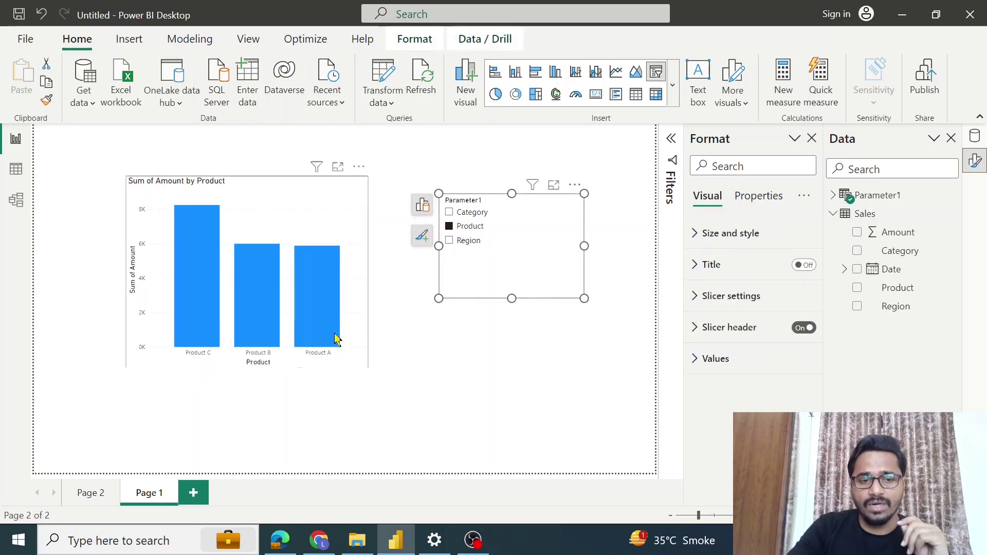
left_click(450, 214)
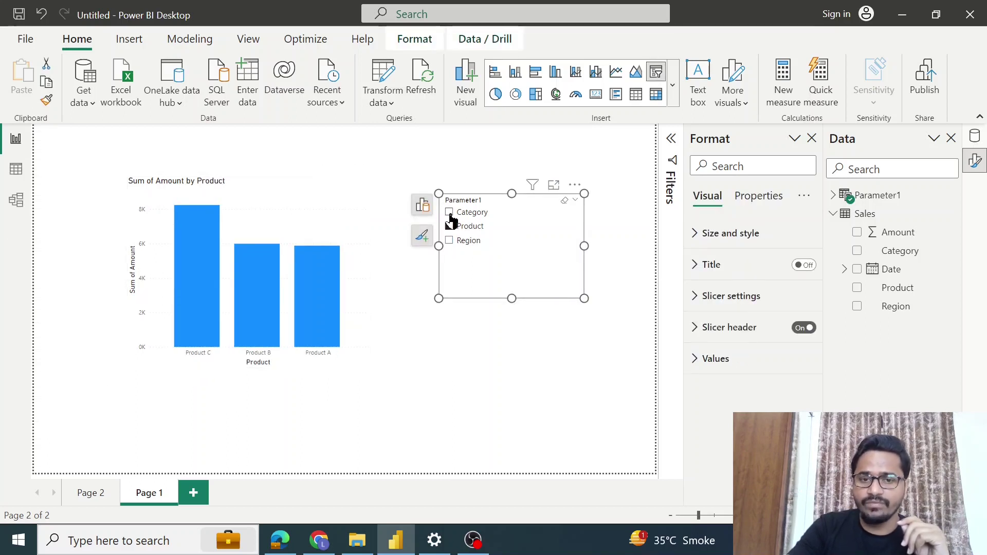
left_click(449, 240)
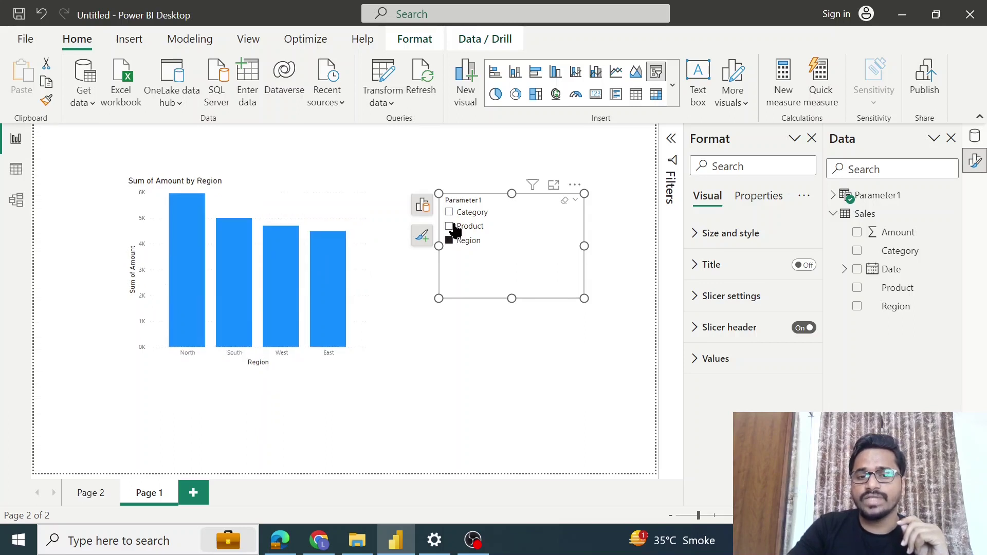
left_click(449, 226)
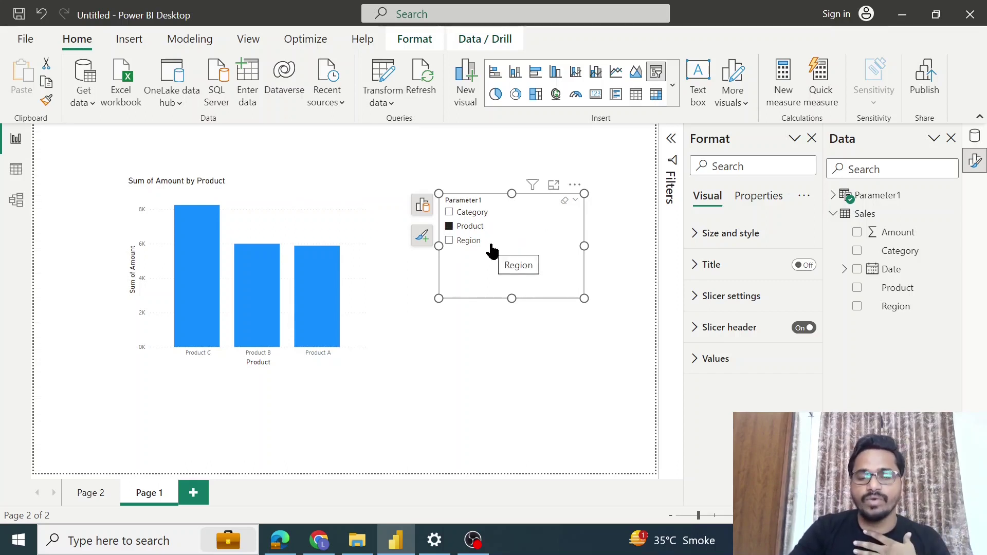
left_click(510, 347)
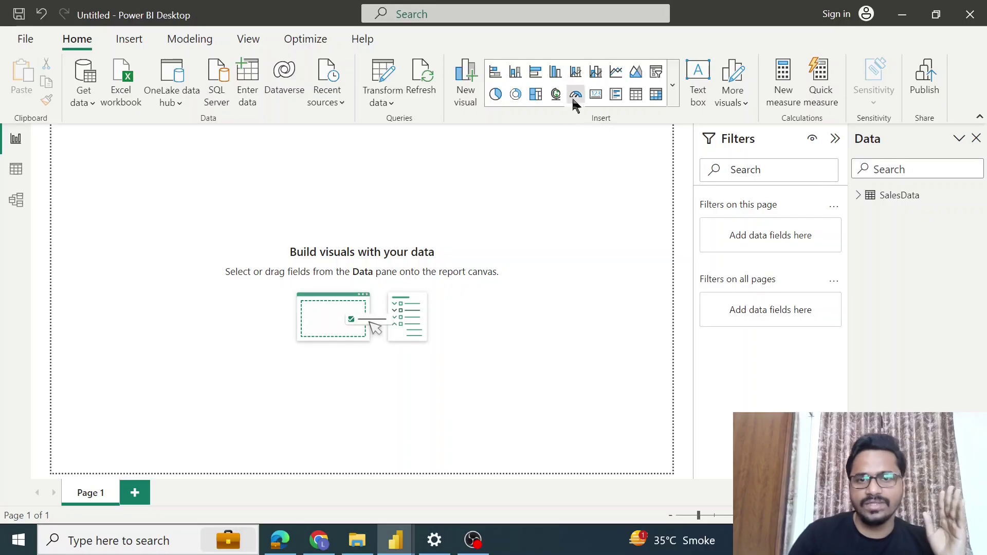
left_click(518, 75)
left_click_drag(129, 192, 187, 251)
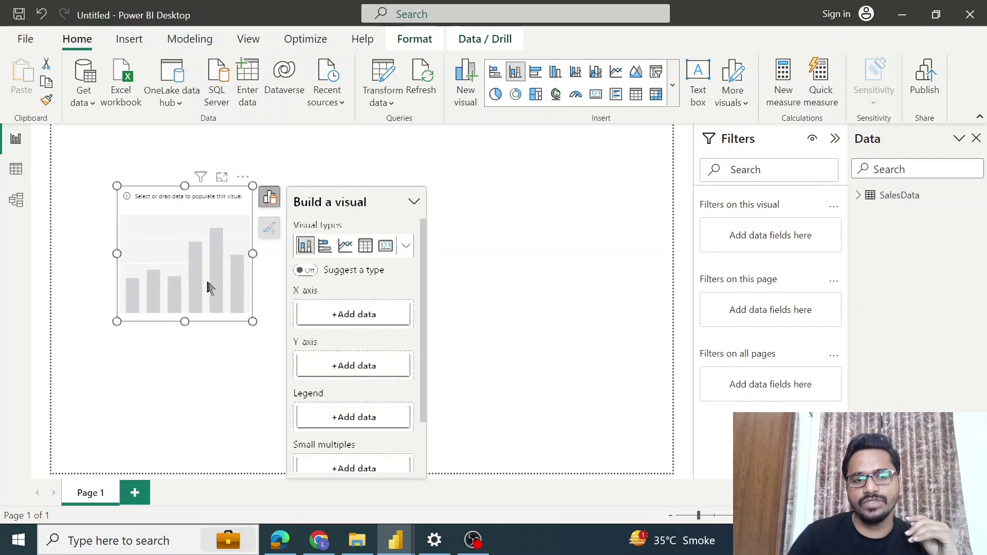
left_click_drag(251, 322, 344, 367)
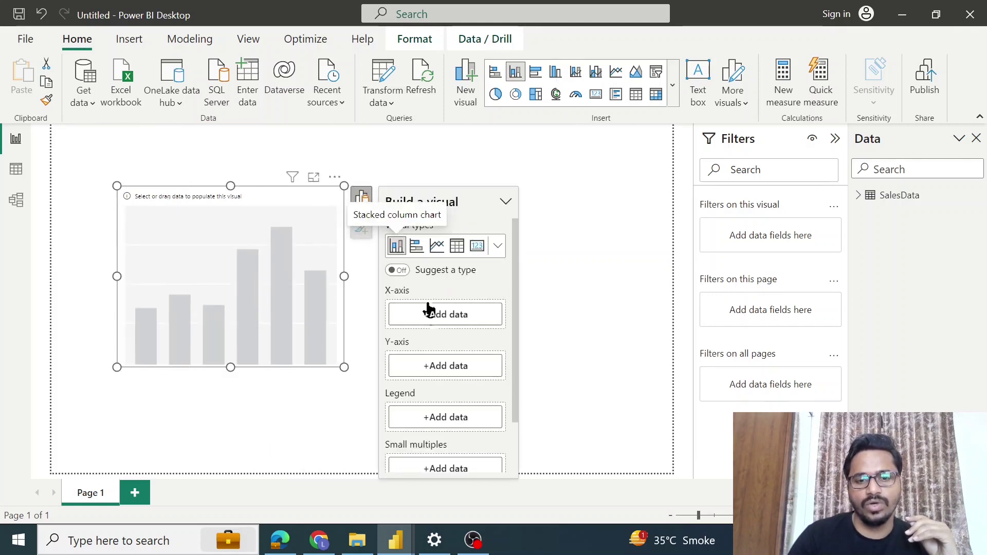
left_click(430, 368)
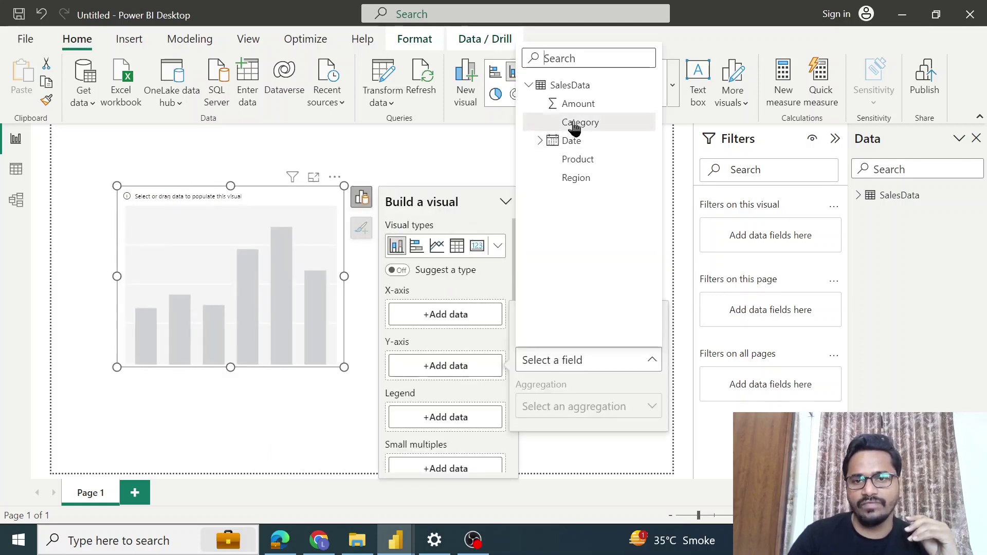
left_click(576, 106)
left_click(445, 316)
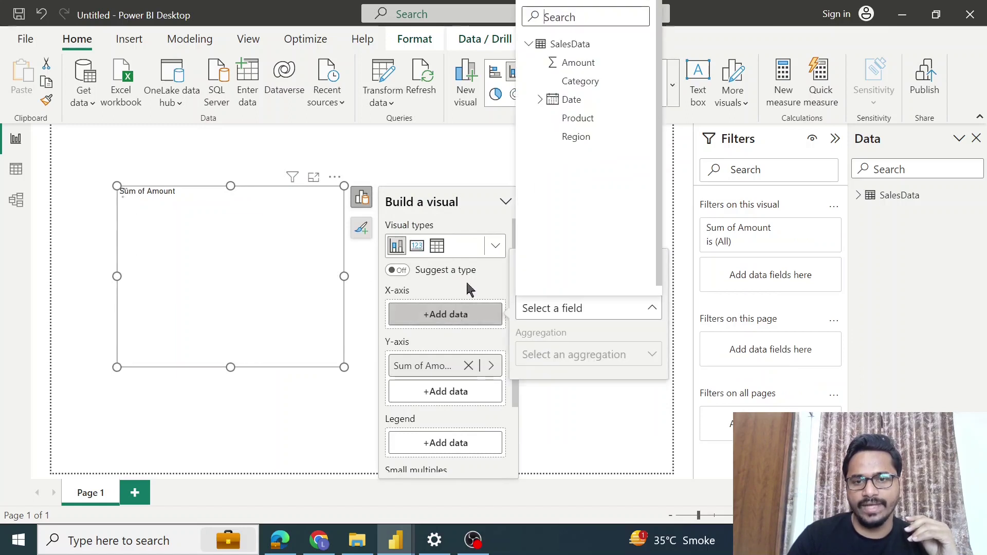
left_click(579, 123)
left_click(391, 189)
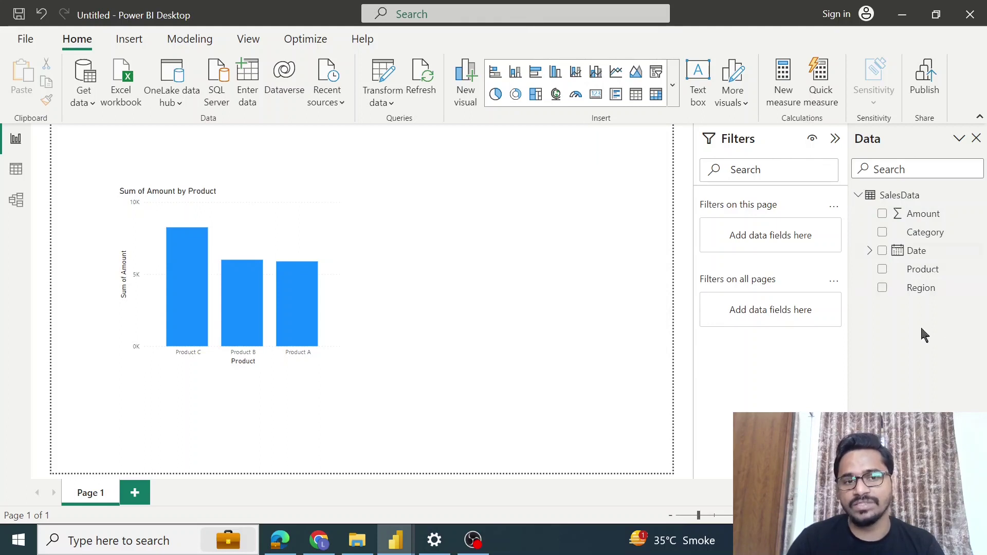
left_click(304, 196)
left_click(359, 196)
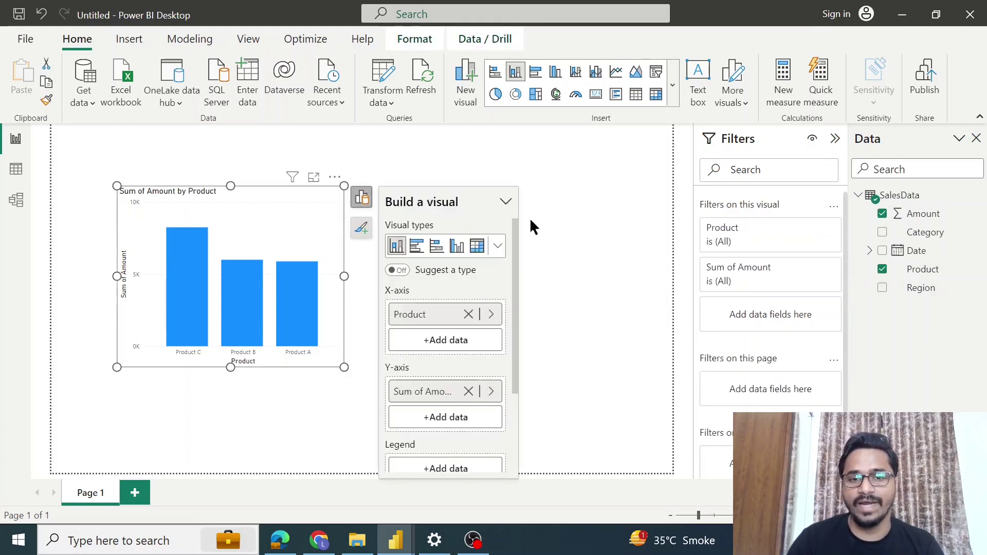
left_click(620, 191)
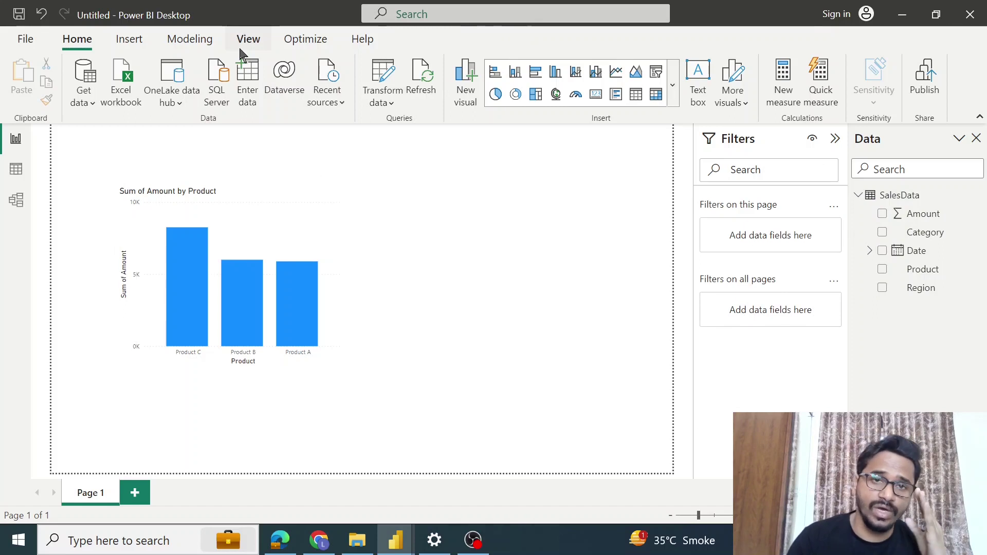
Start a new Fields parameter from Modeling and name it SalesParameter
left_click(187, 42)
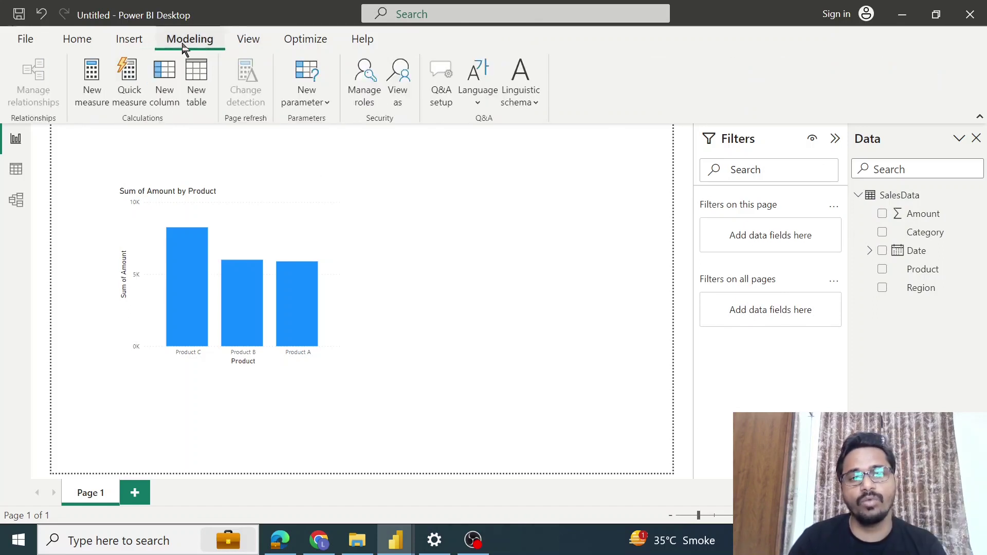
left_click(312, 104)
left_click(304, 155)
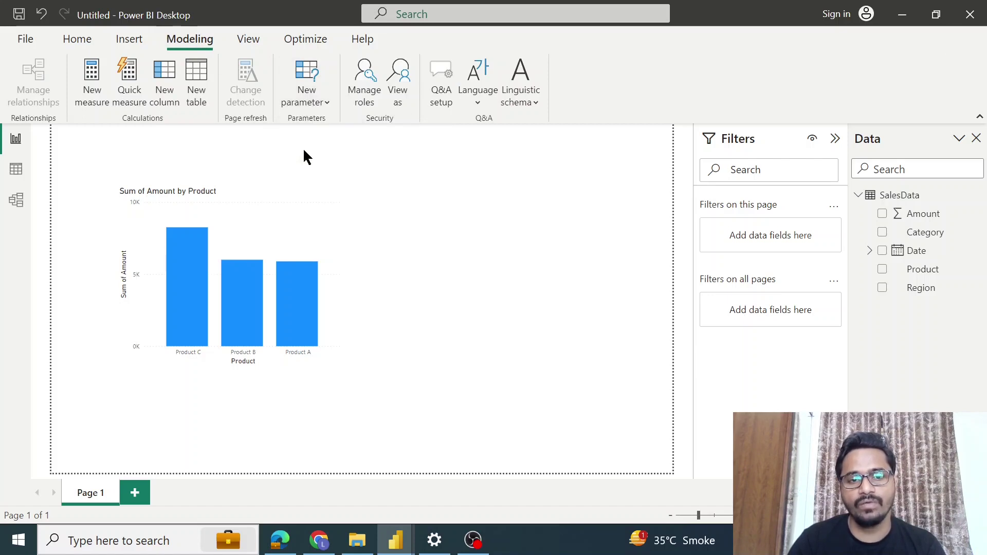
left_click(250, 173)
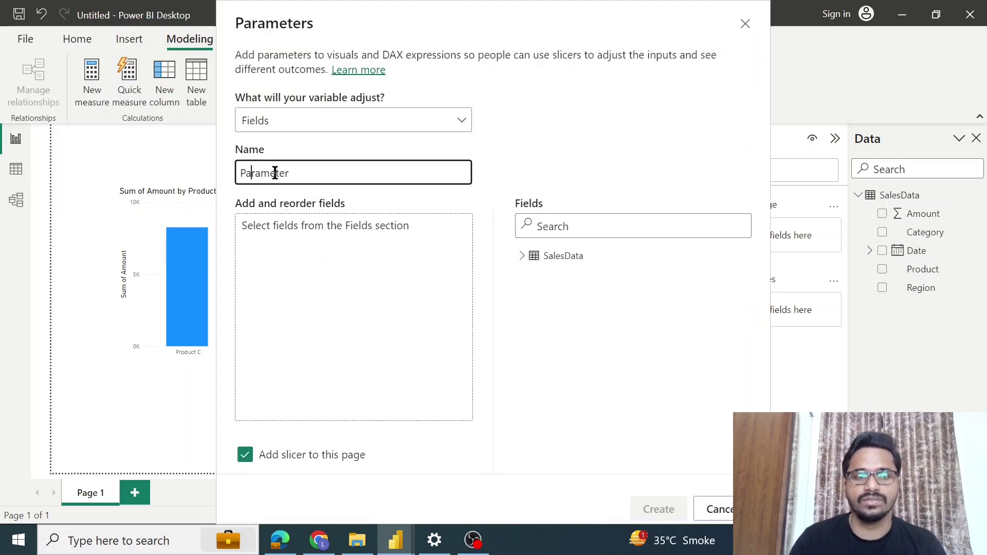
key("Home")
type("Sales")
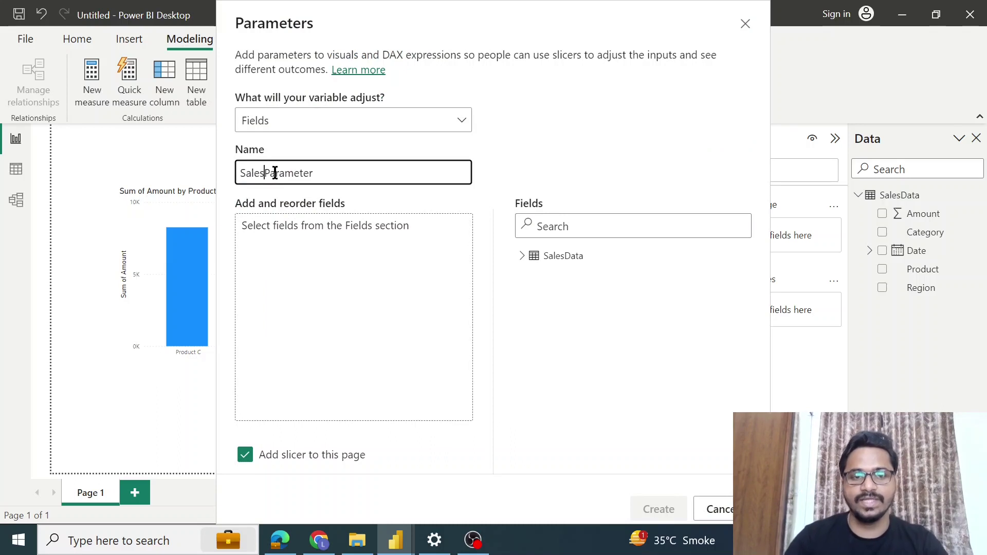
Add SalesData's Category, Product and Region fields to the parameter and create it
left_click(521, 255)
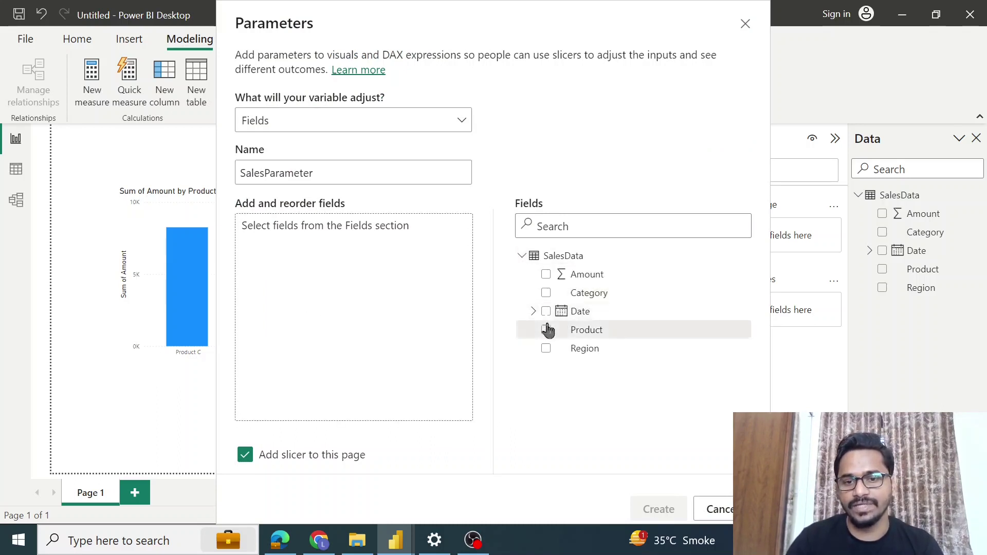
left_click(546, 293)
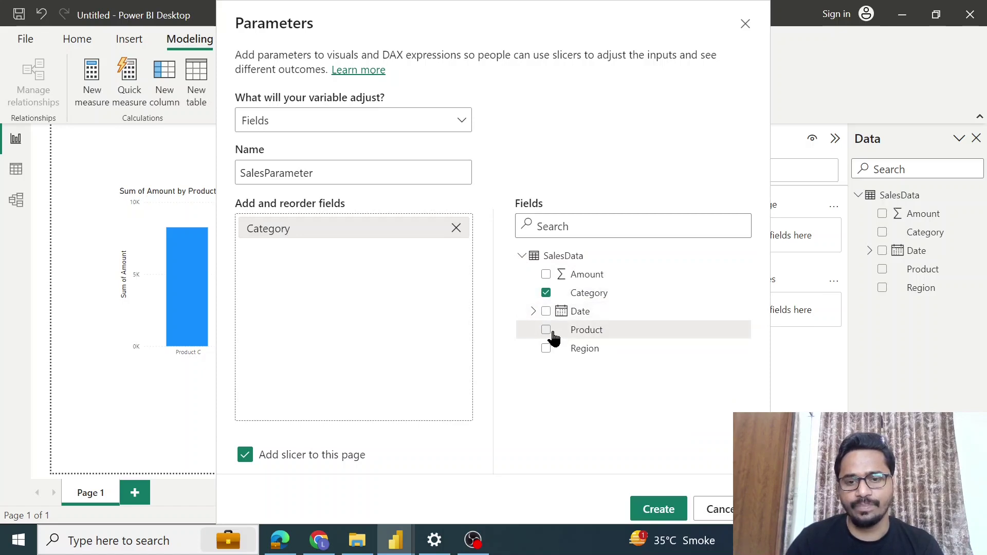
left_click(548, 331)
left_click(546, 349)
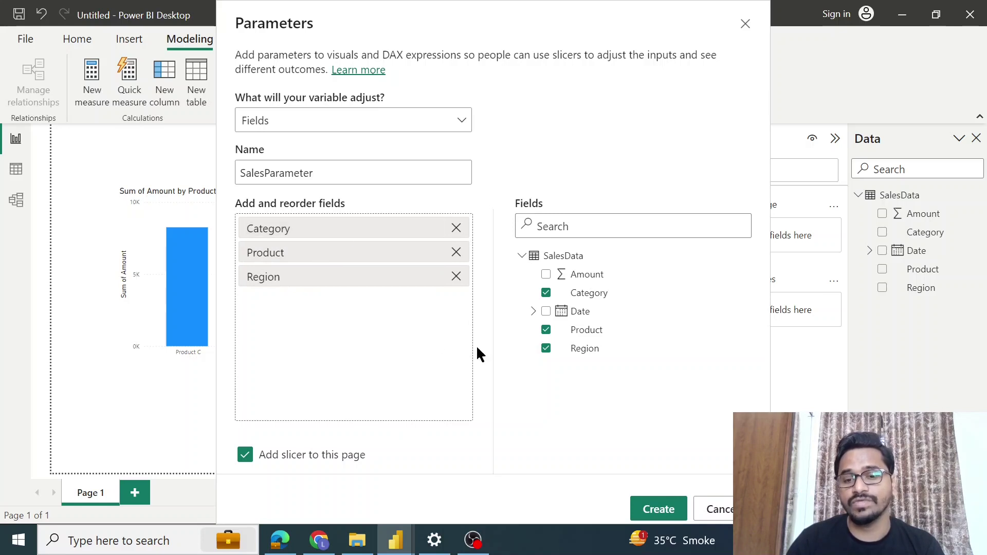
left_click(657, 510)
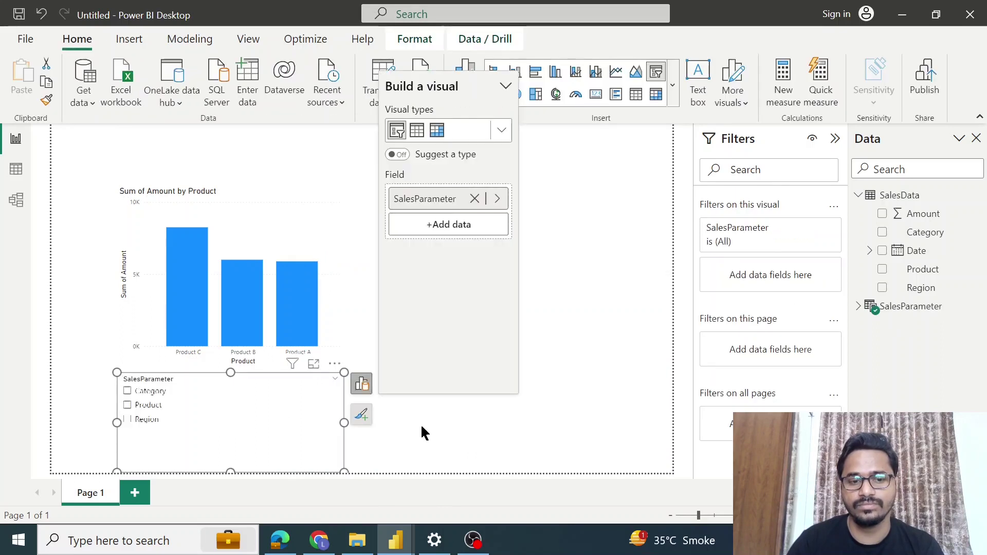
Move the SalesParameter slicer to the right of the column chart
left_click_drag(212, 414, 526, 232)
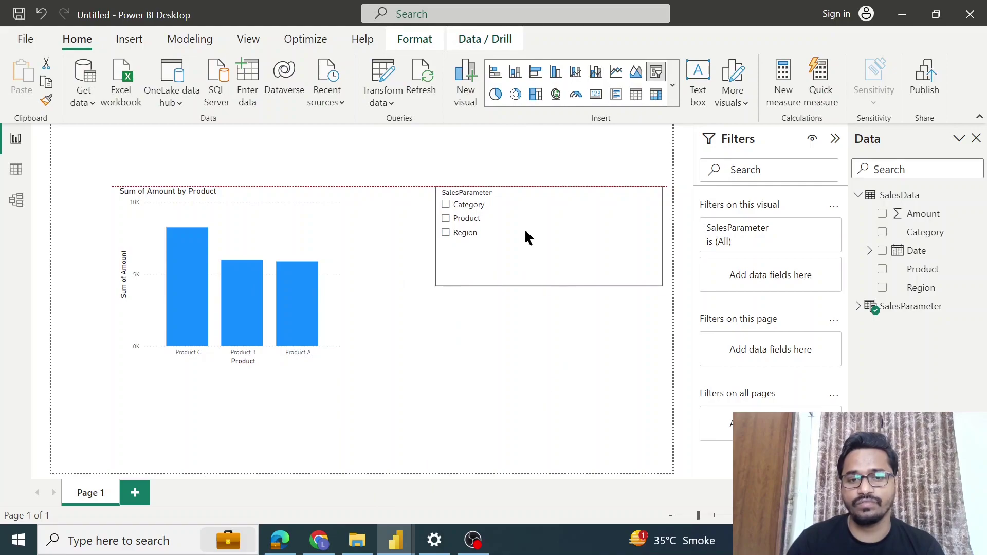
left_click(450, 441)
left_click(460, 221)
Try the slicer with Product, Region and Category, leaving Product selected
left_click(459, 218)
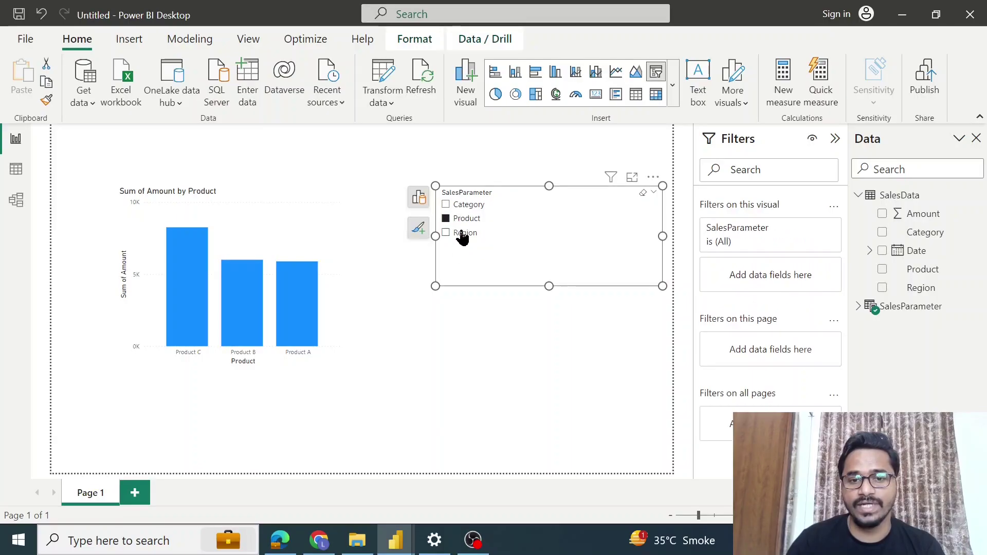
left_click(460, 232)
left_click(459, 204)
left_click(460, 218)
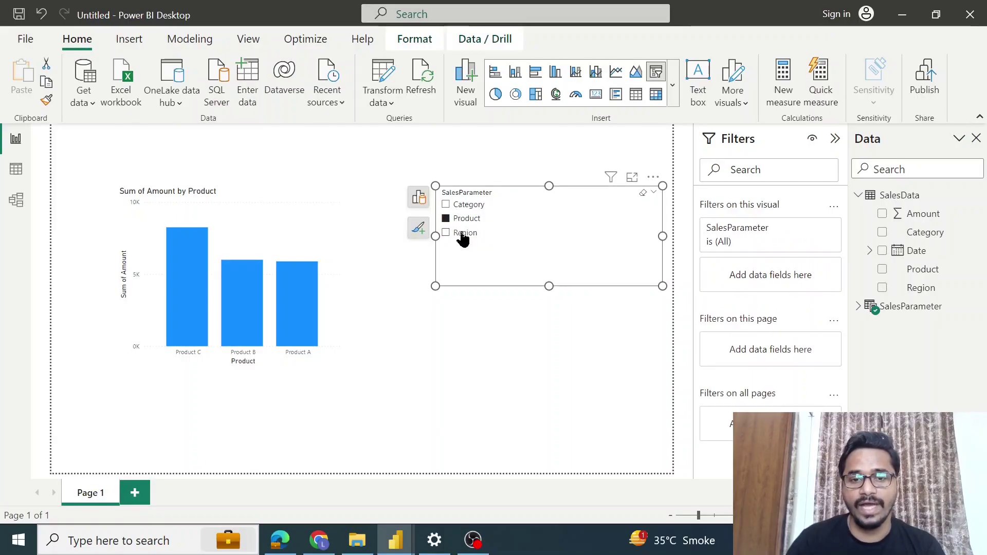
left_click(564, 460)
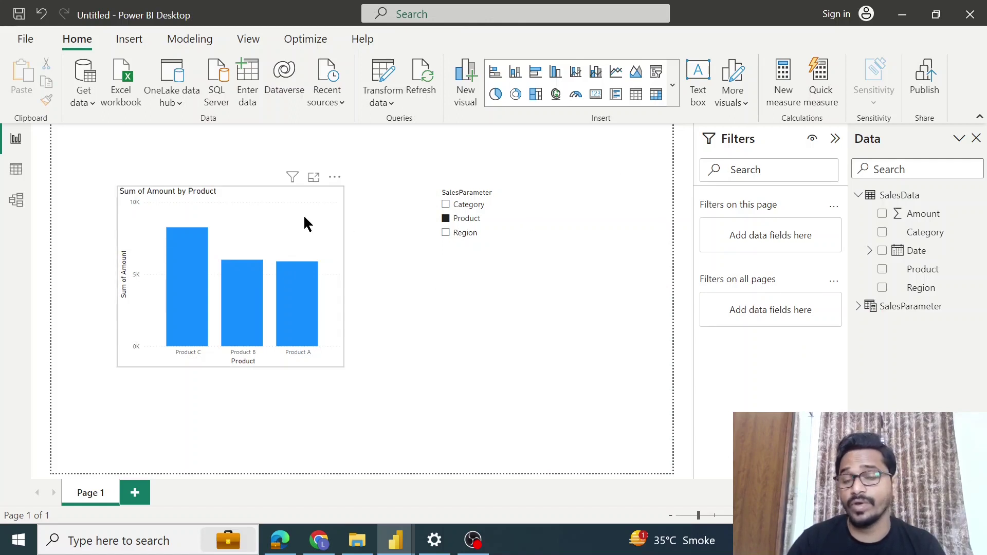
Replace Product on the chart's X-axis with the SalesParameter field, dismissing the error
left_click(273, 221)
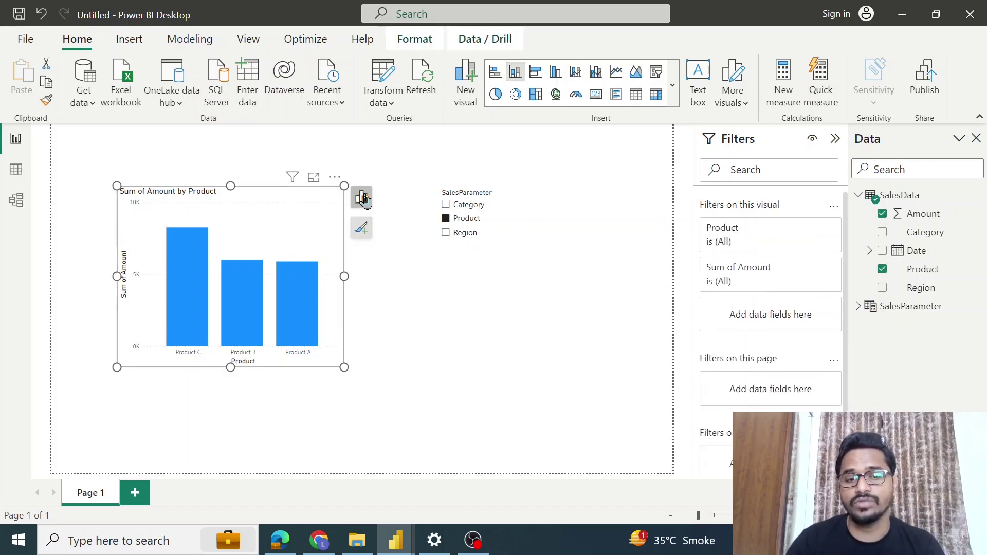
left_click(362, 199)
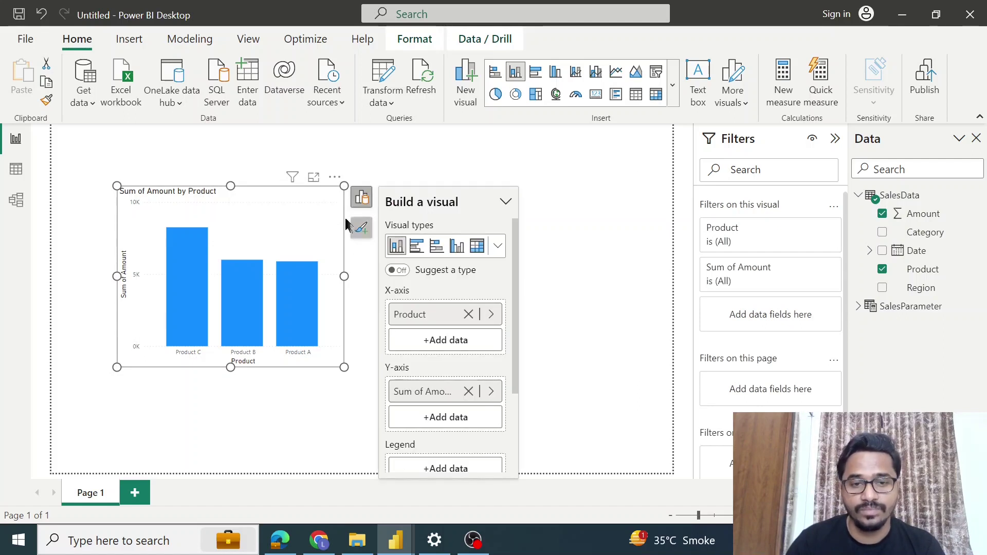
left_click(469, 315)
left_click(456, 315)
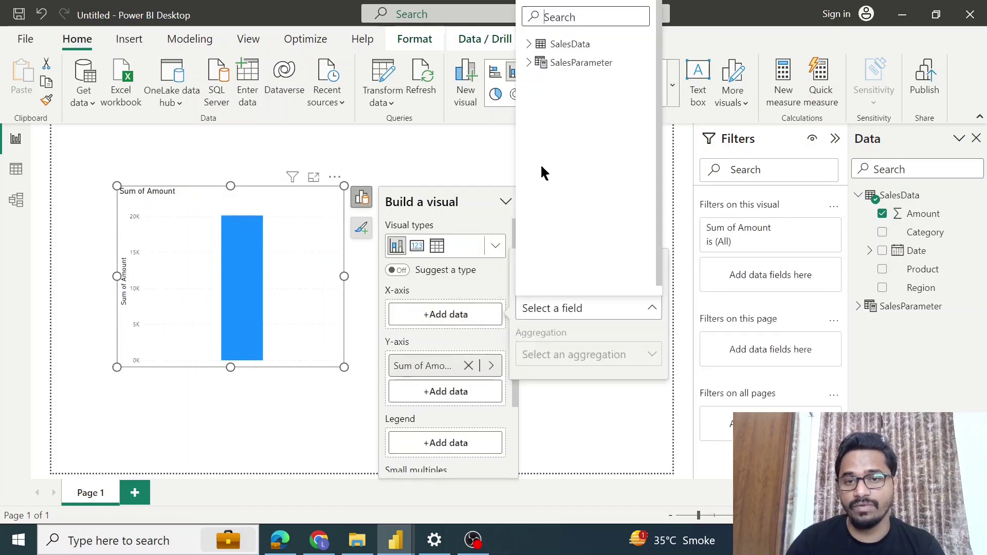
left_click(529, 63)
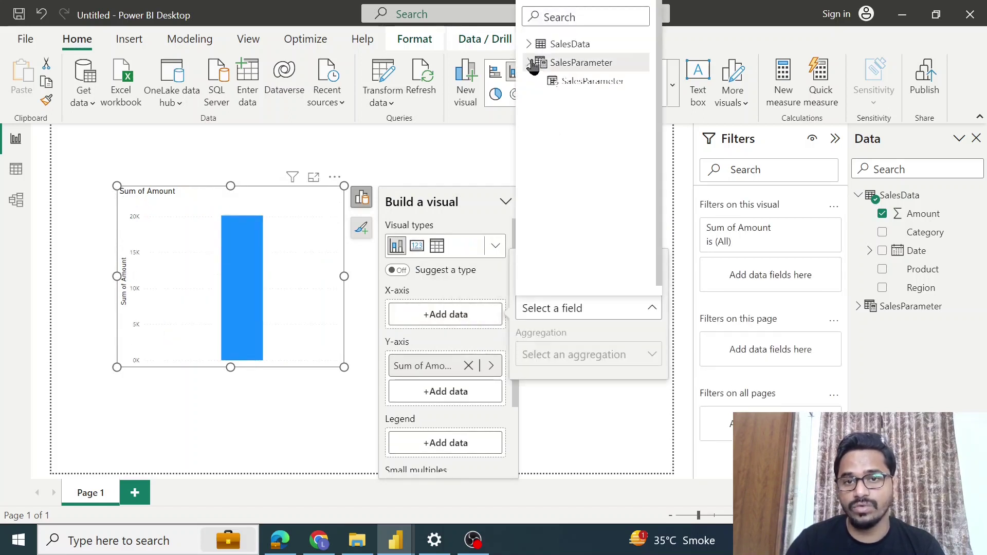
left_click(580, 83)
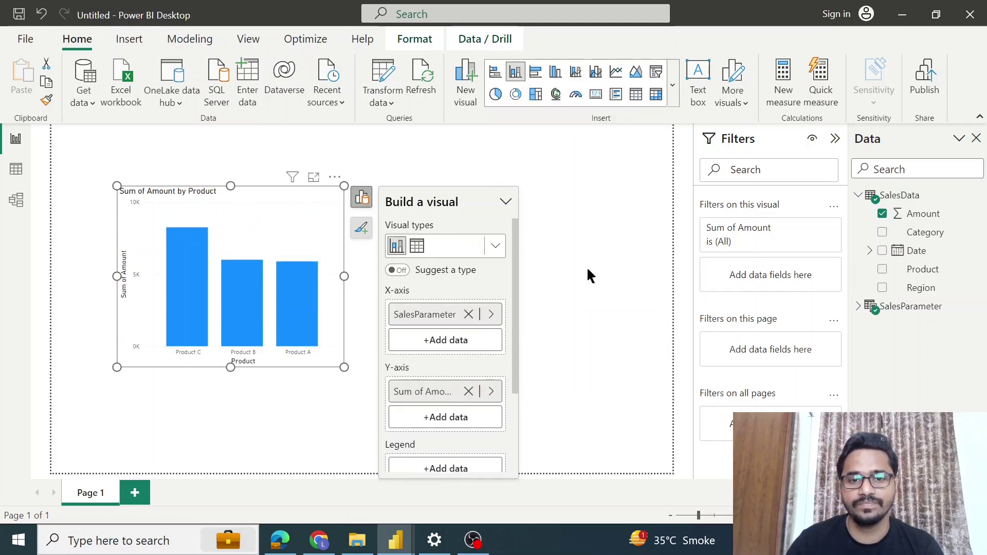
left_click(625, 310)
left_click(611, 397)
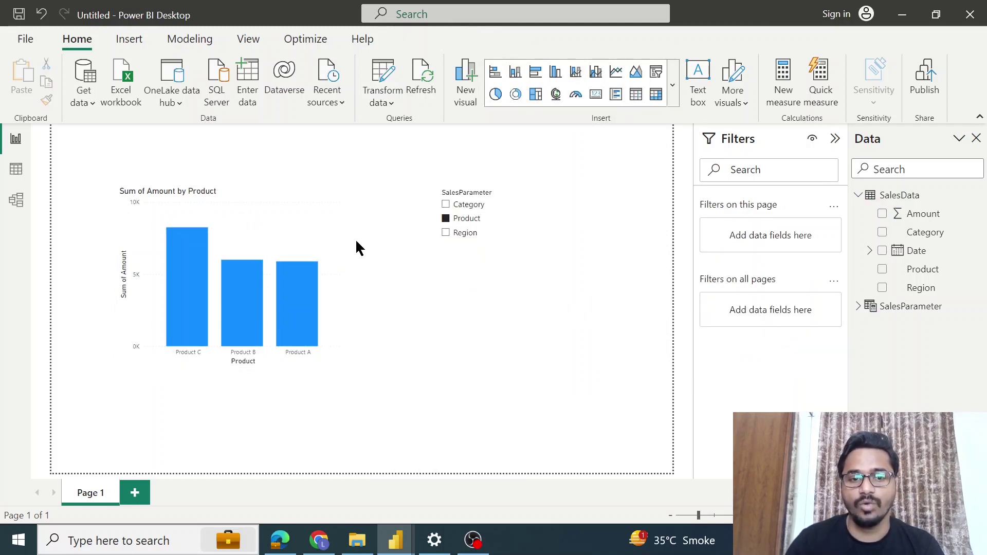
left_click(338, 226)
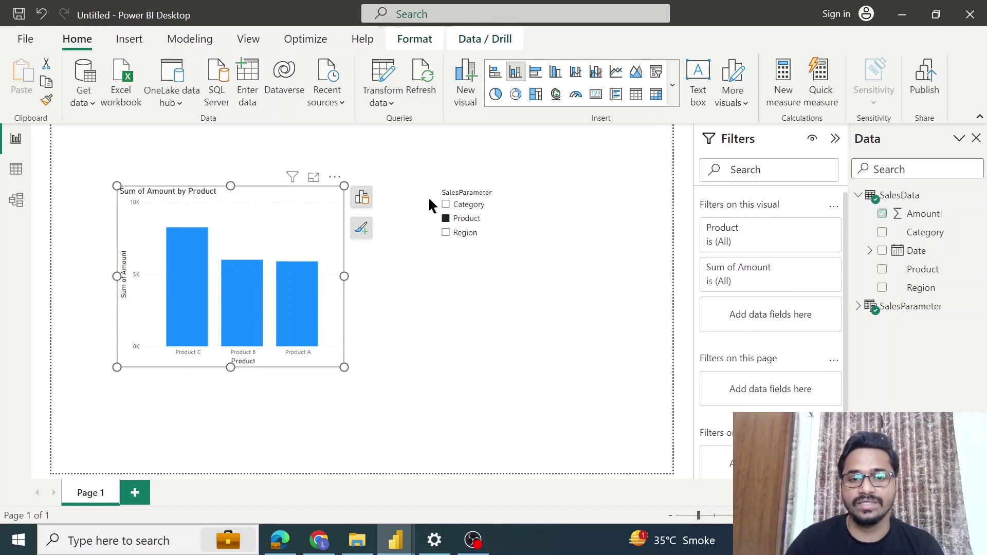
left_click(459, 206)
left_click(452, 232)
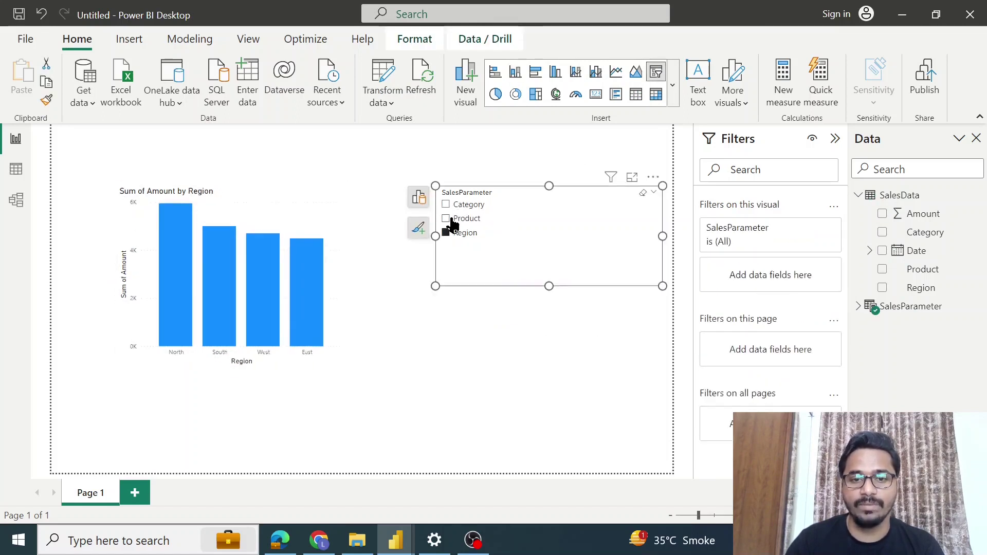
left_click(452, 218)
left_click(447, 204)
left_click(453, 233)
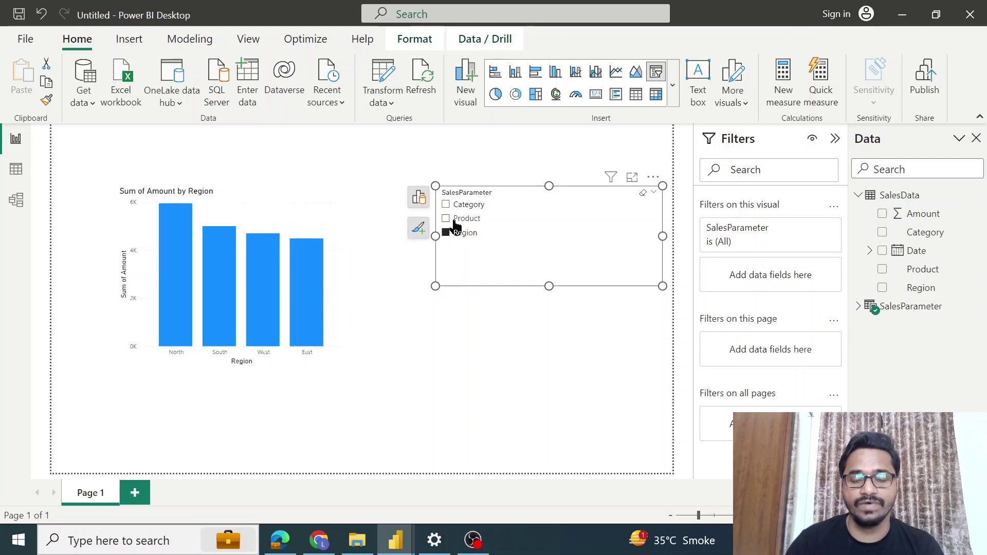
left_click(455, 221)
left_click(471, 342)
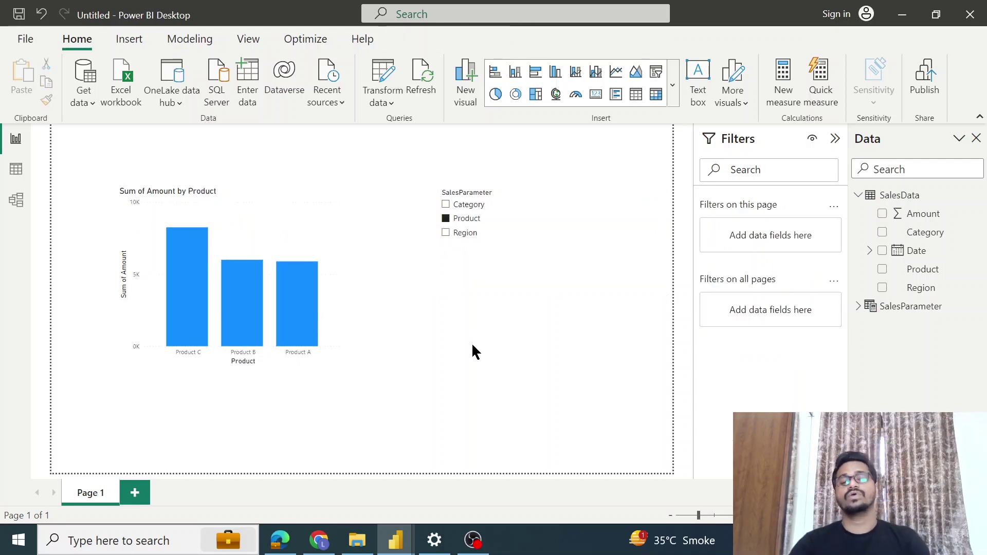